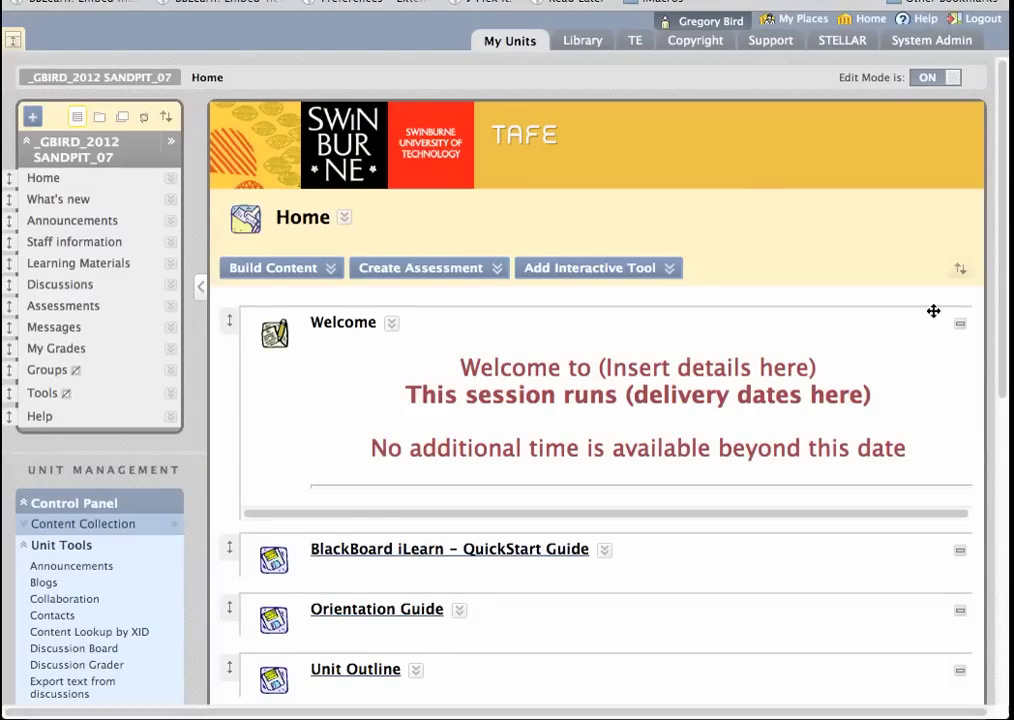
# Step: Keep Learning Materials' adaptive release rule at Test – Intro Quiz[30], Per cent ≥ 50, and submit
pyautogui.moveTo(1005, 321); pyautogui.dragTo(983, 482)
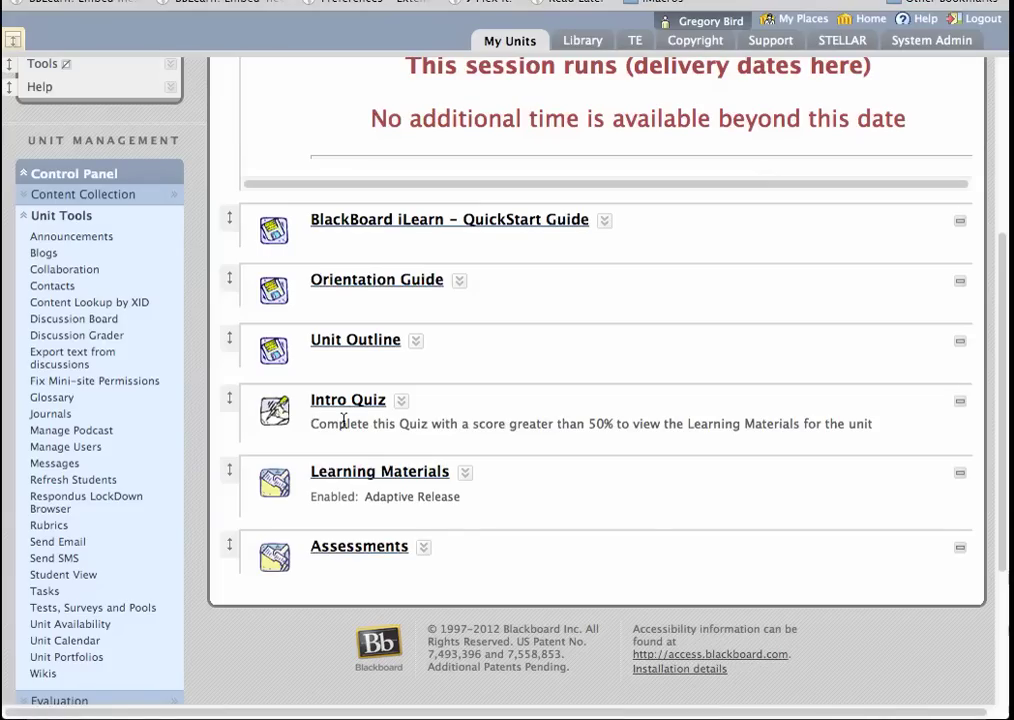
pyautogui.click(465, 473)
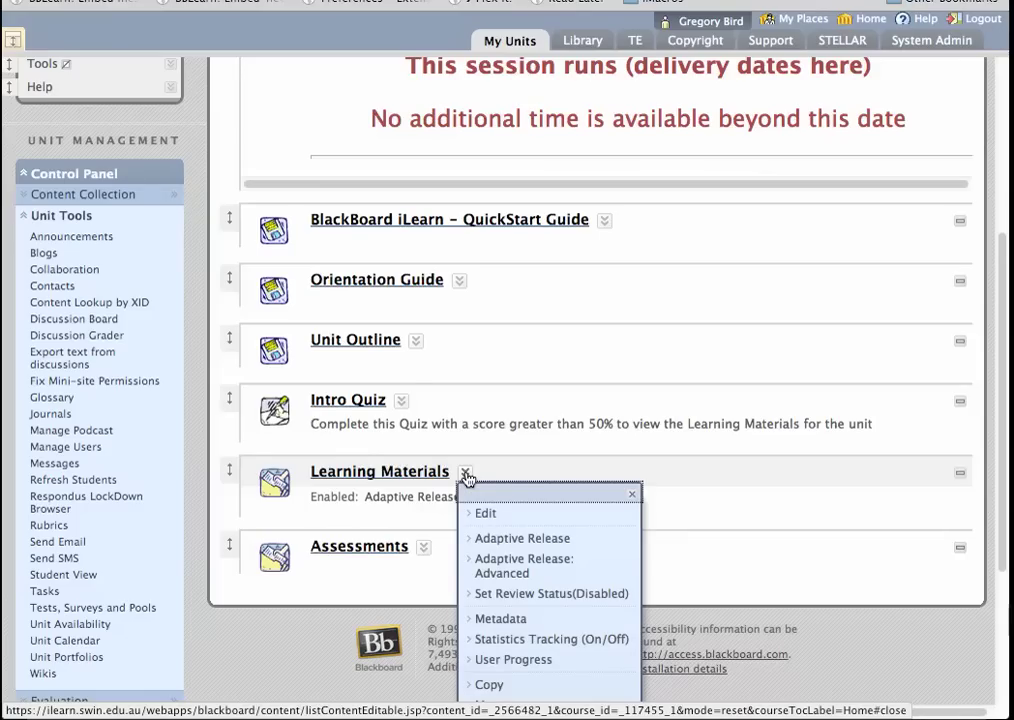
pyautogui.click(490, 540)
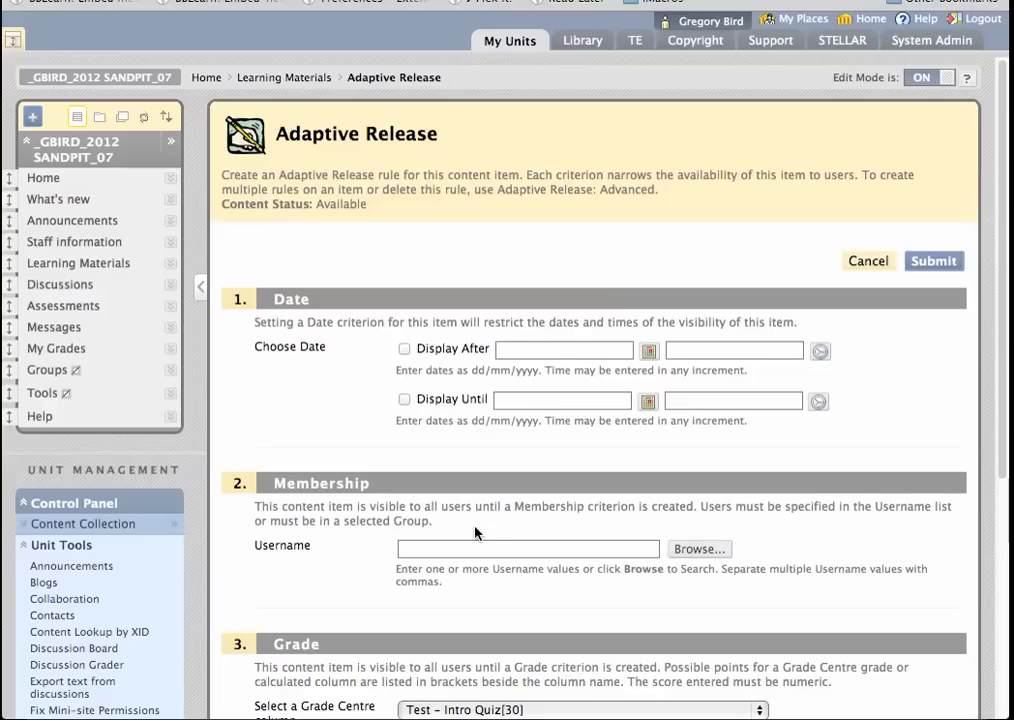
pyautogui.scroll(-5, 475, 531)
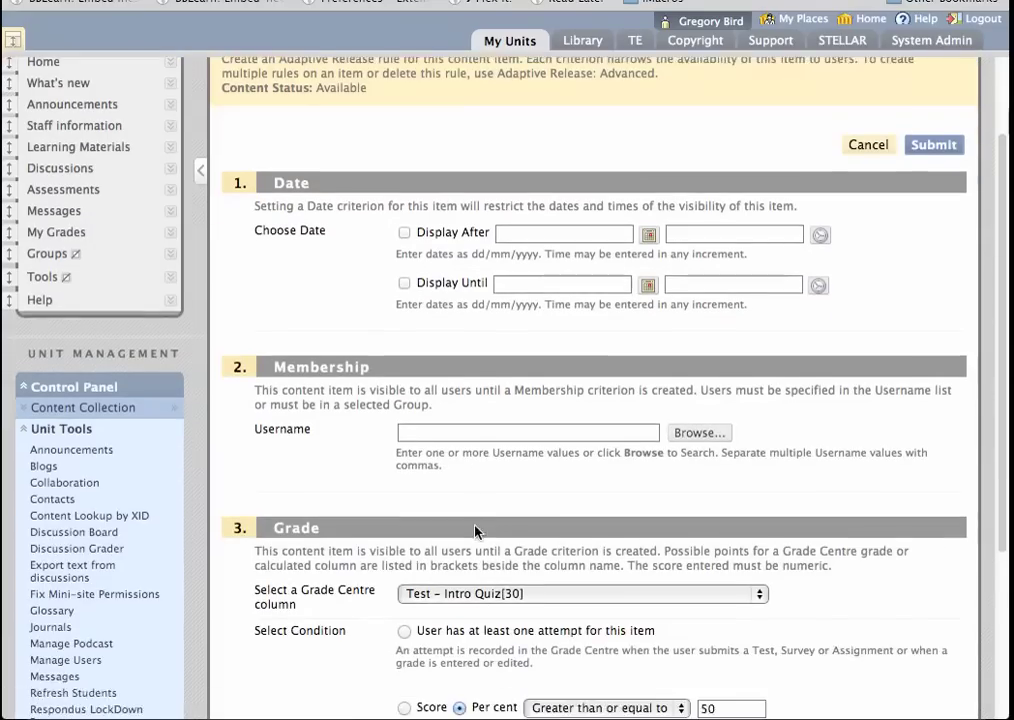
pyautogui.scroll(-4, 475, 527)
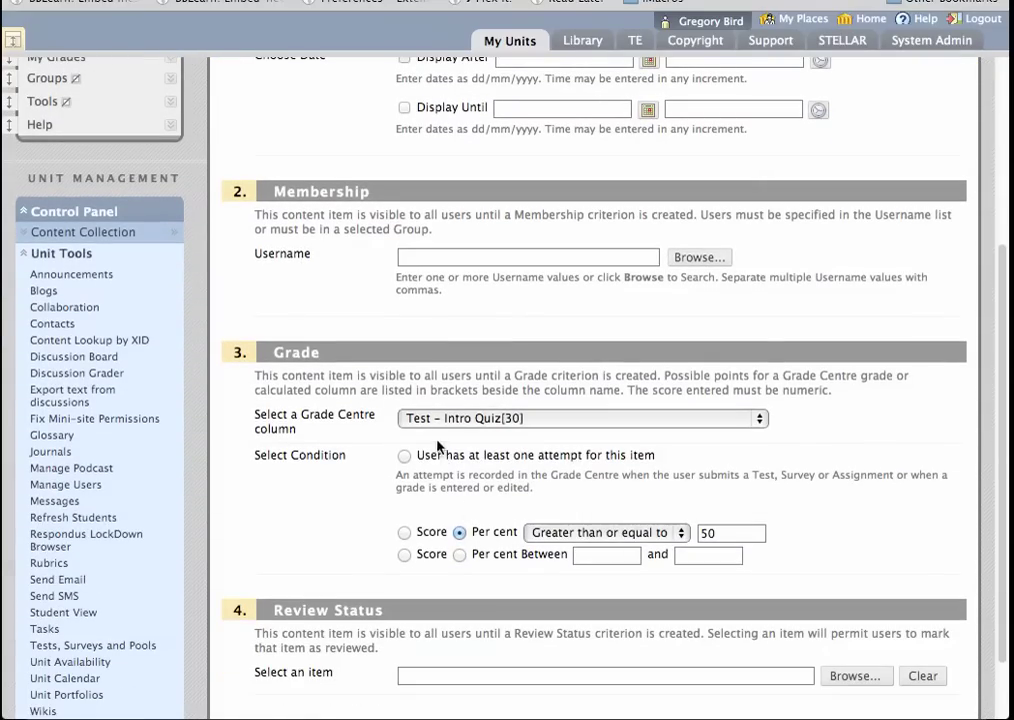
pyautogui.click(429, 424)
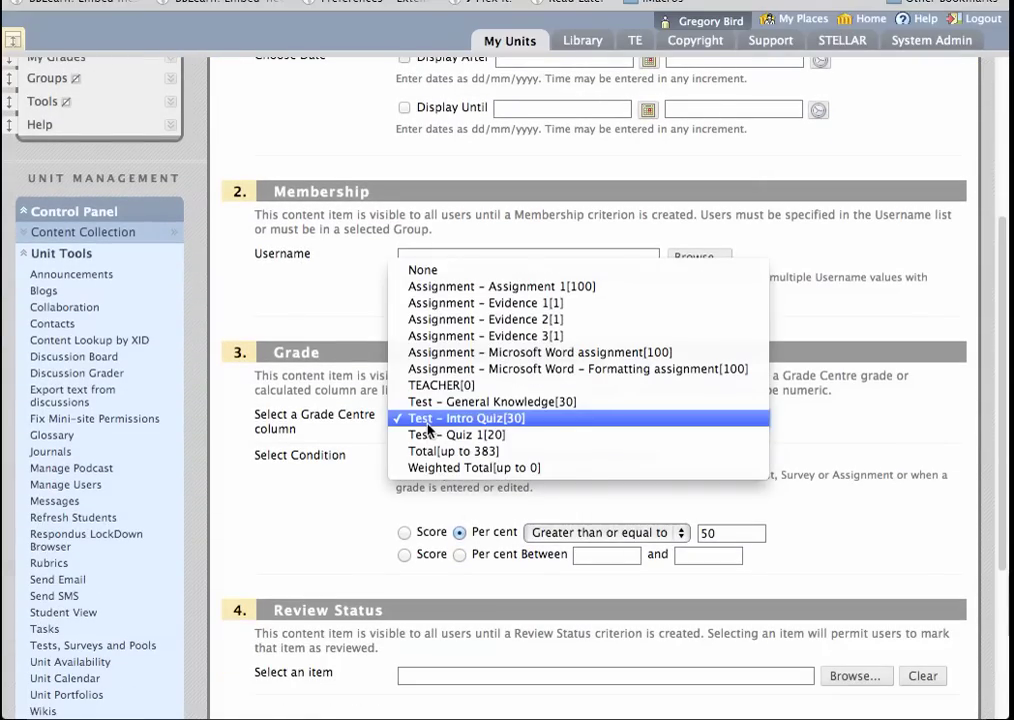
pyautogui.click(428, 422)
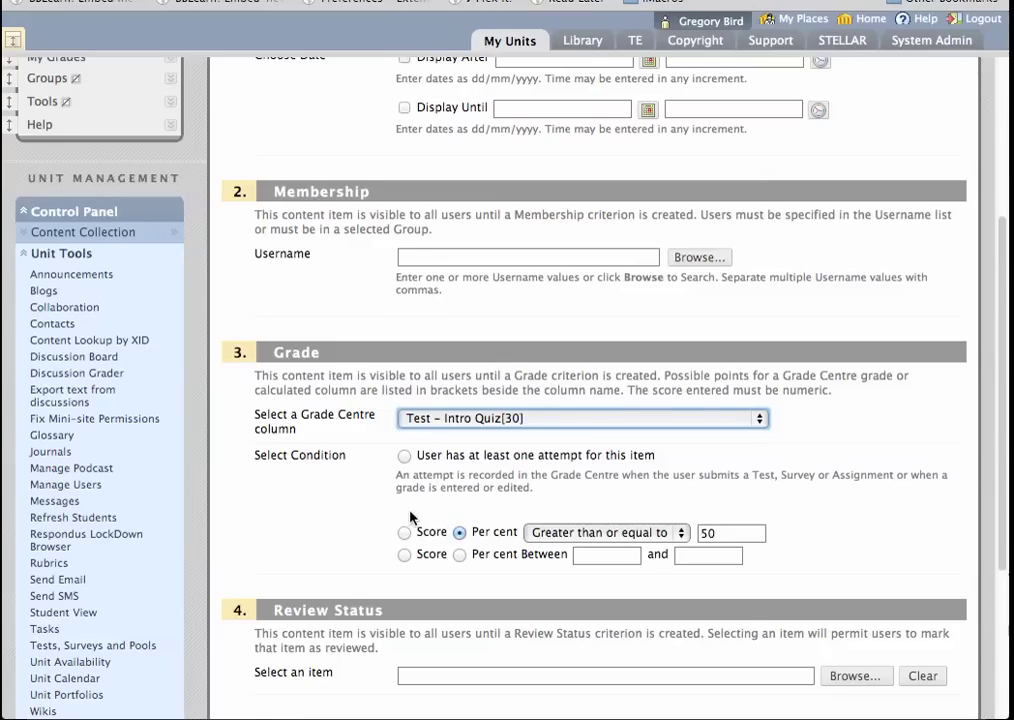
pyautogui.scroll(-2, 410, 520)
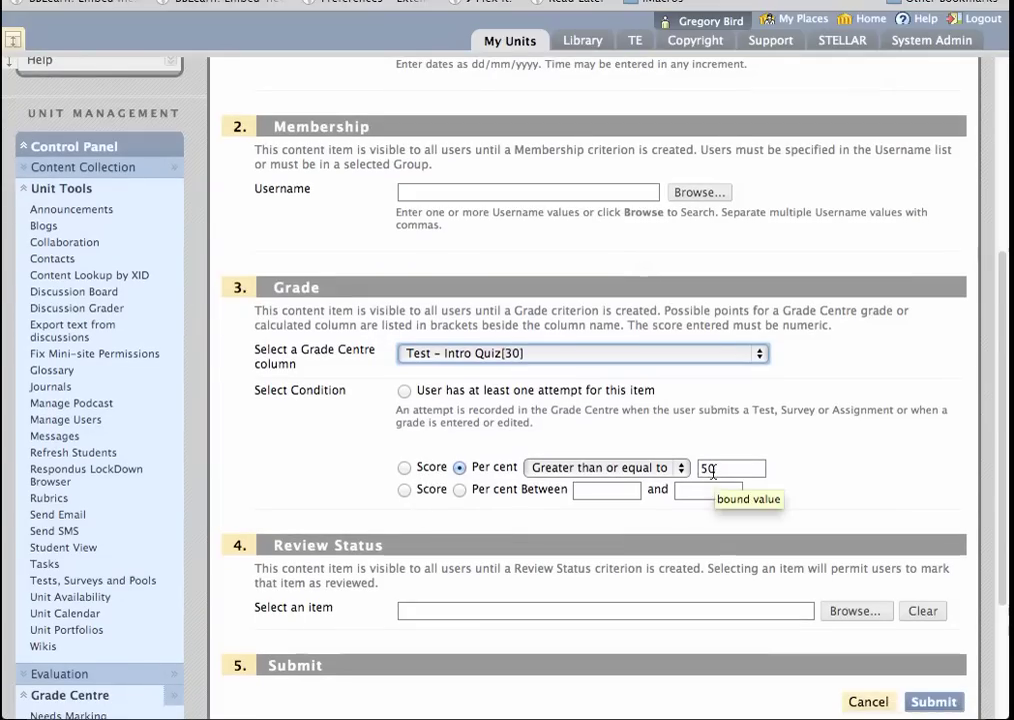
pyautogui.scroll(-3, 720, 472)
pyautogui.click(930, 584)
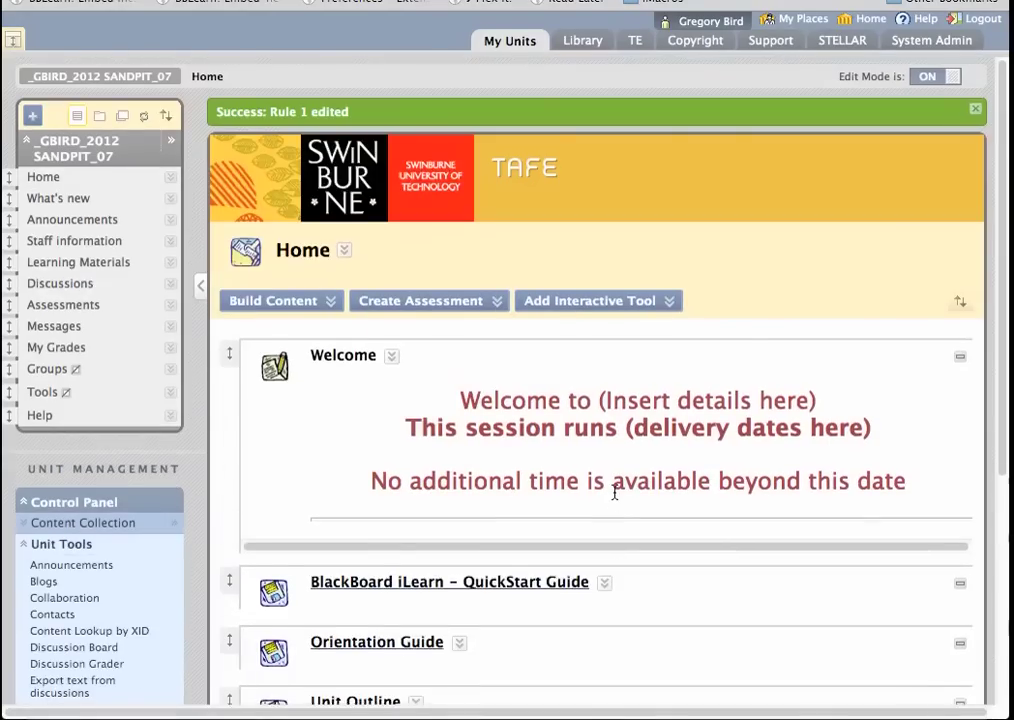
# Step: Open the Adaptive Release settings for the Assessments item
pyautogui.scroll(-5, 615, 490)
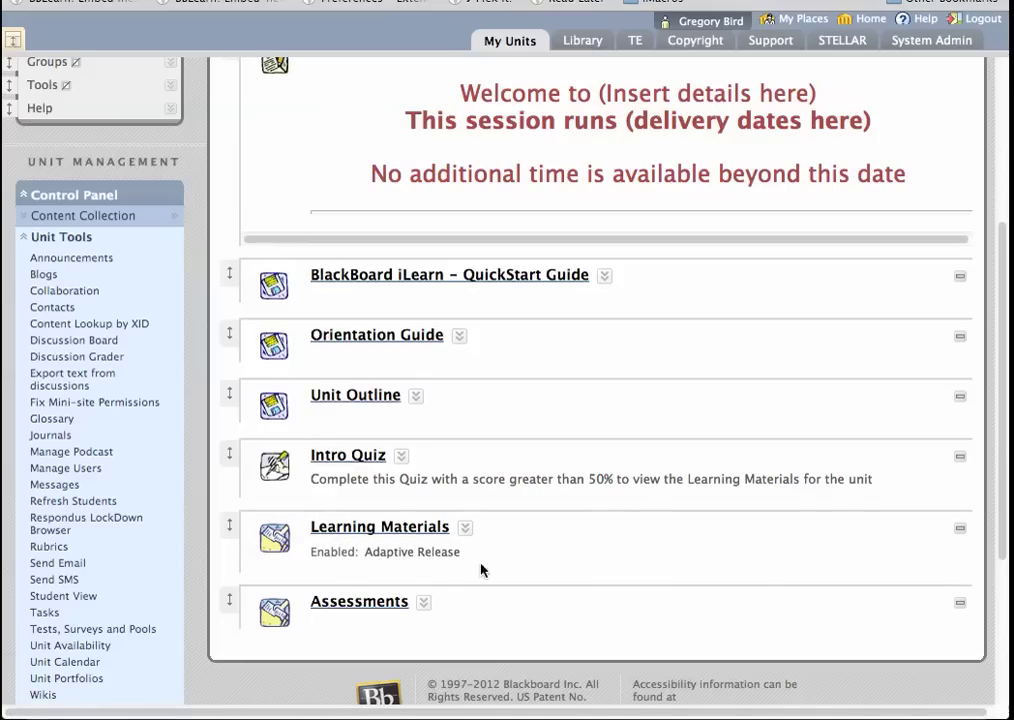
pyautogui.scroll(-1, 480, 572)
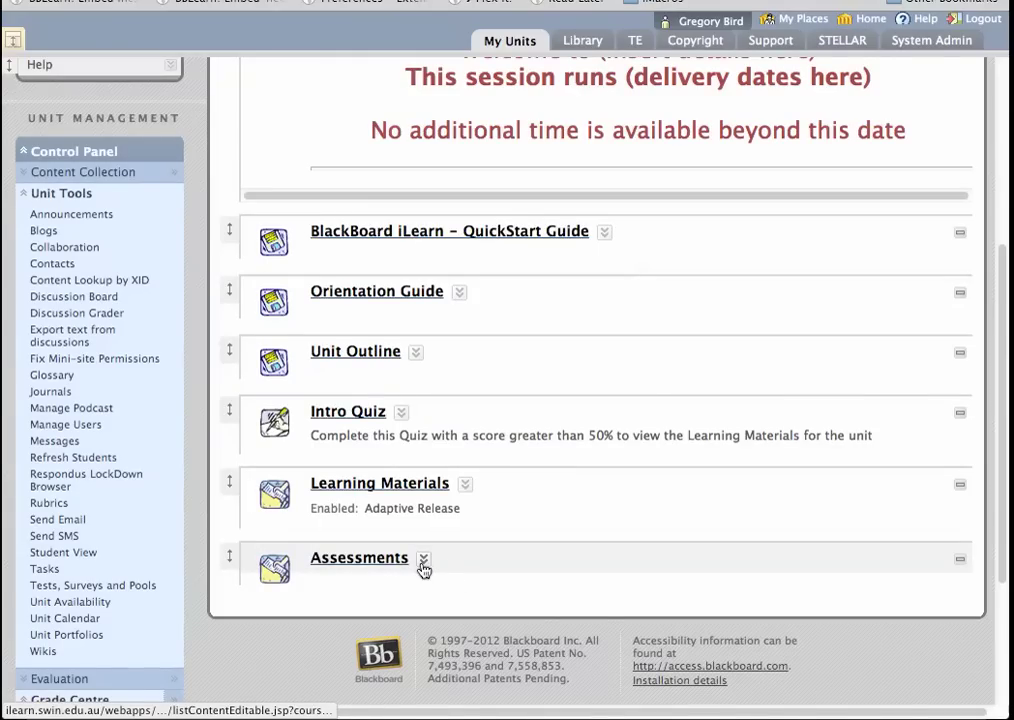
pyautogui.click(424, 568)
pyautogui.click(458, 623)
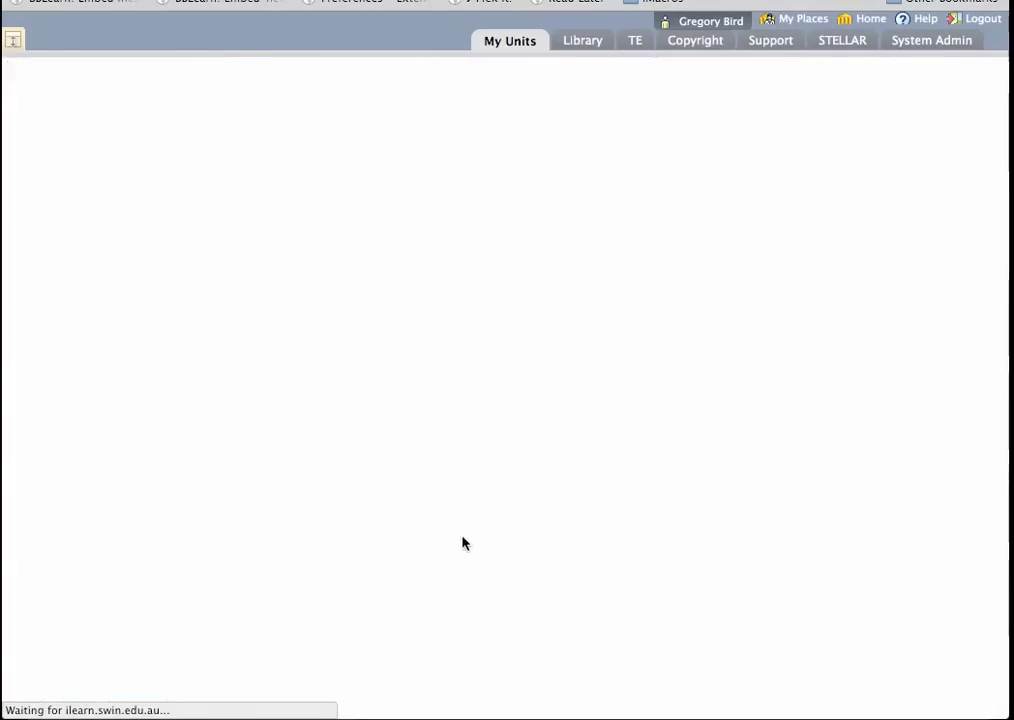
pyautogui.scroll(-5, 487, 525)
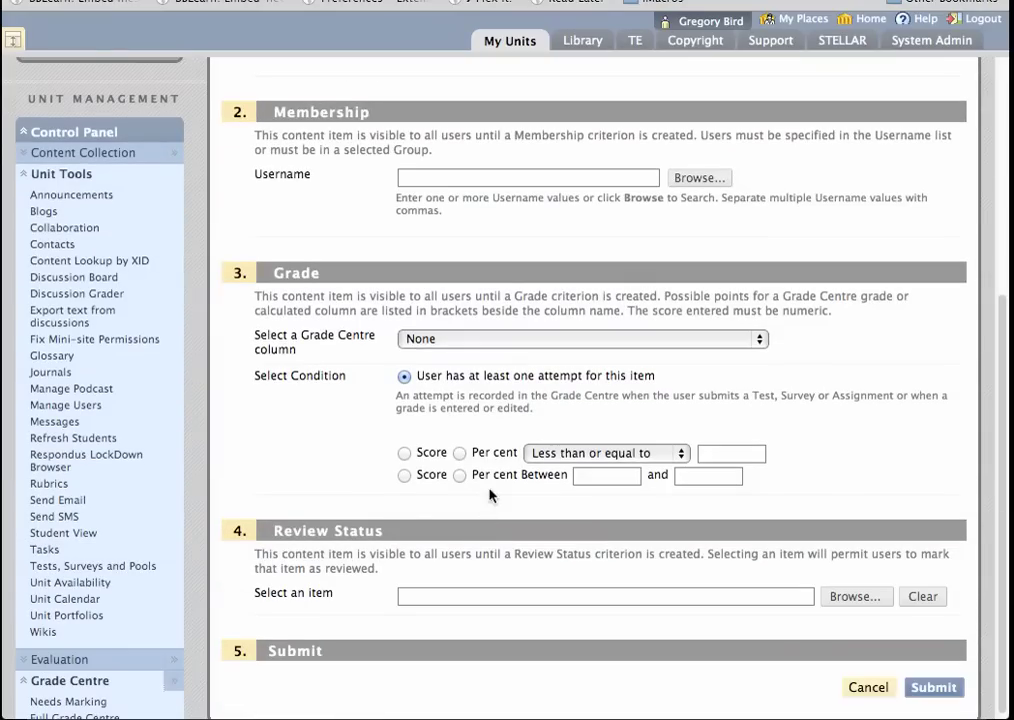
# Step: Create a rule on Test – Intro Quiz[30] requiring Per cent greater than or equal to 50
pyautogui.click(499, 346)
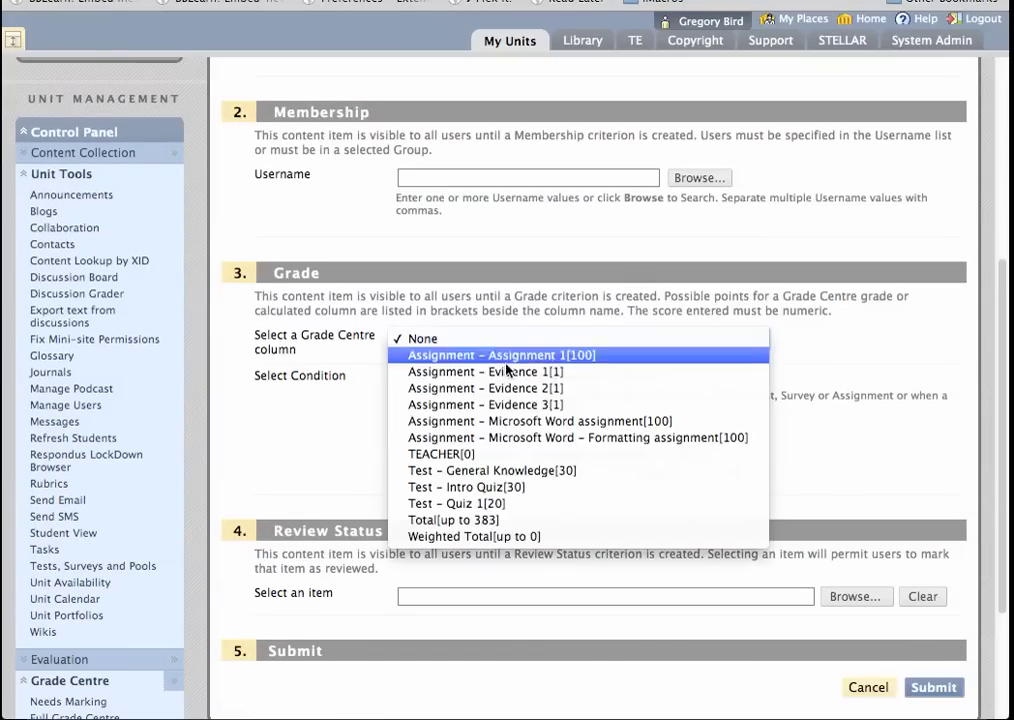
pyautogui.click(462, 484)
pyautogui.click(459, 452)
pyautogui.click(708, 453)
pyautogui.write('50')
pyautogui.click(640, 453)
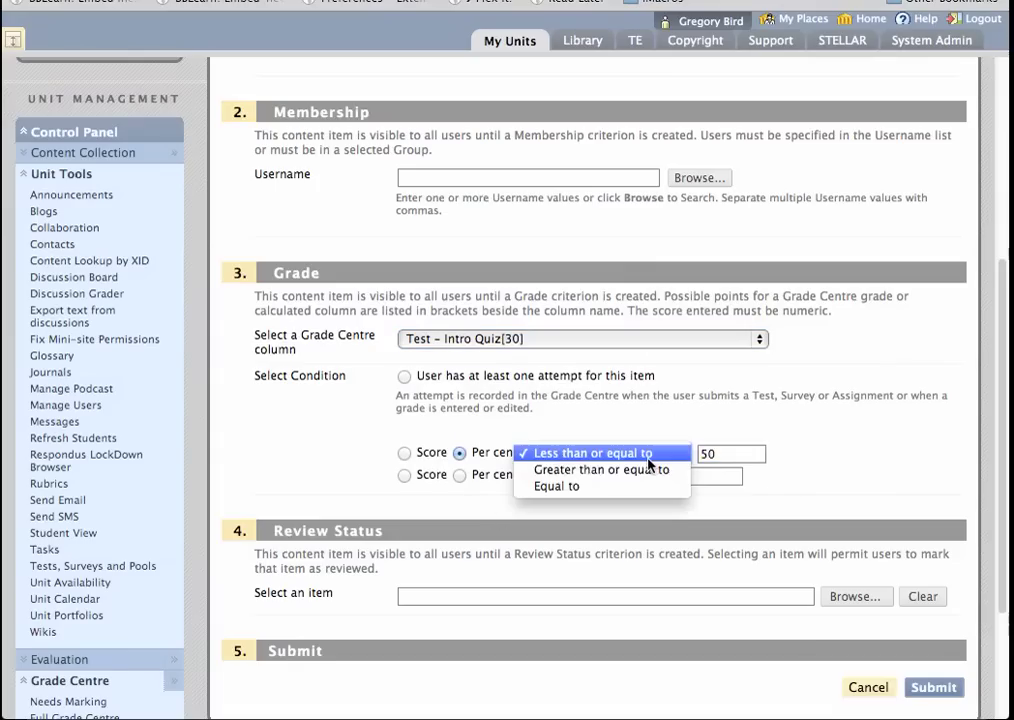
pyautogui.click(631, 471)
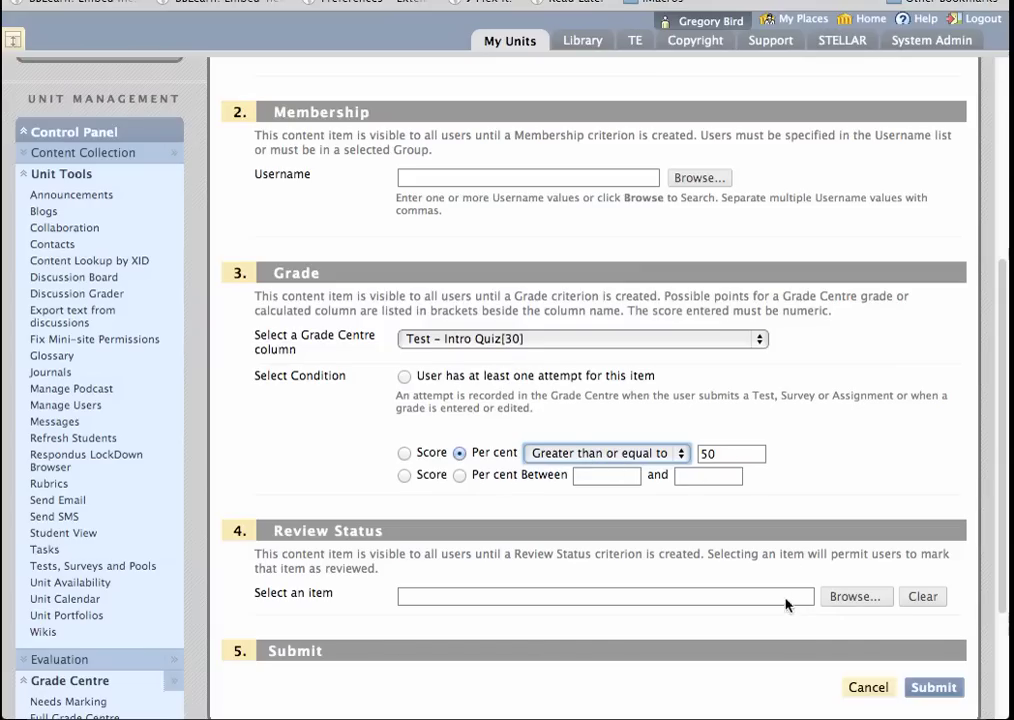
pyautogui.click(933, 687)
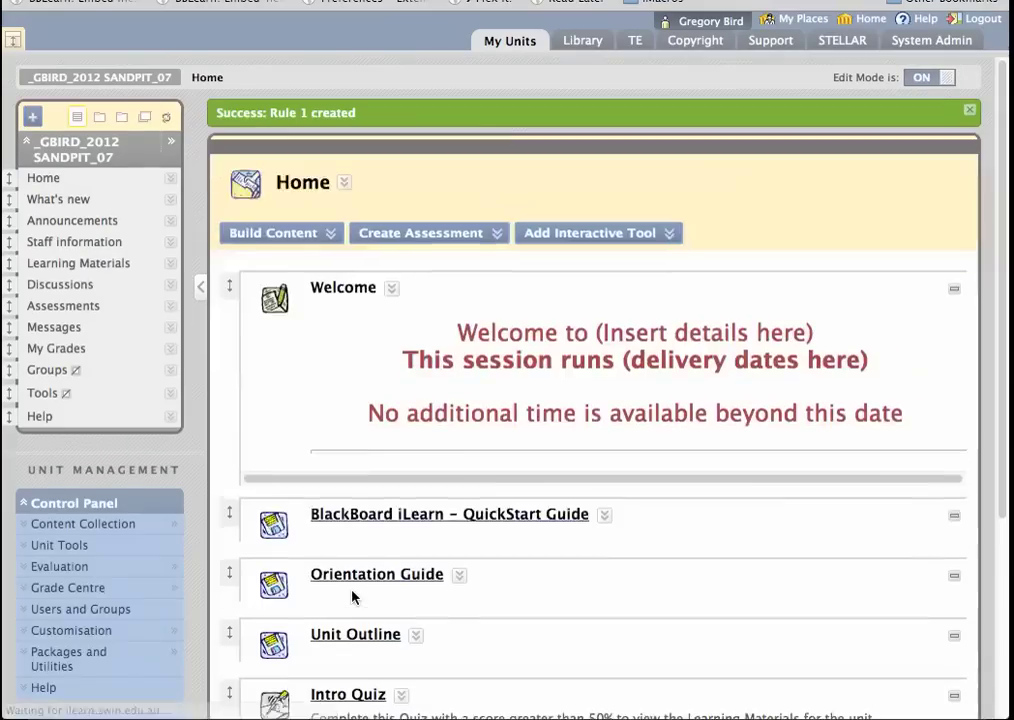
# Step: Expand Unit Tools in the Control Panel and enter Student View as the demo student
pyautogui.scroll(-5, 446, 588)
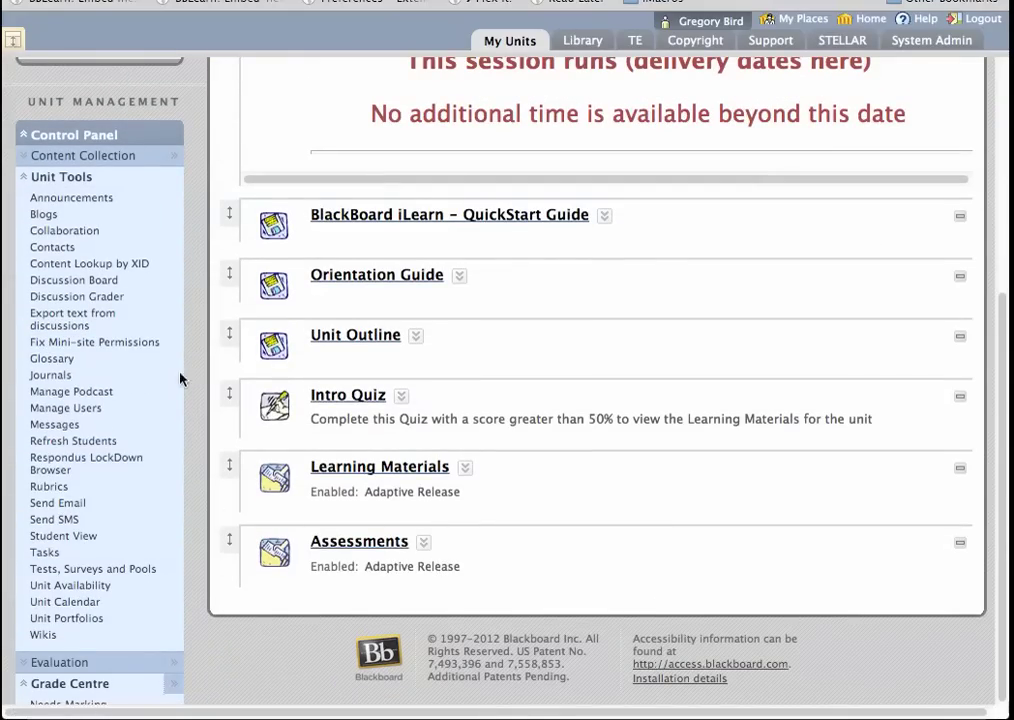
pyautogui.click(71, 162)
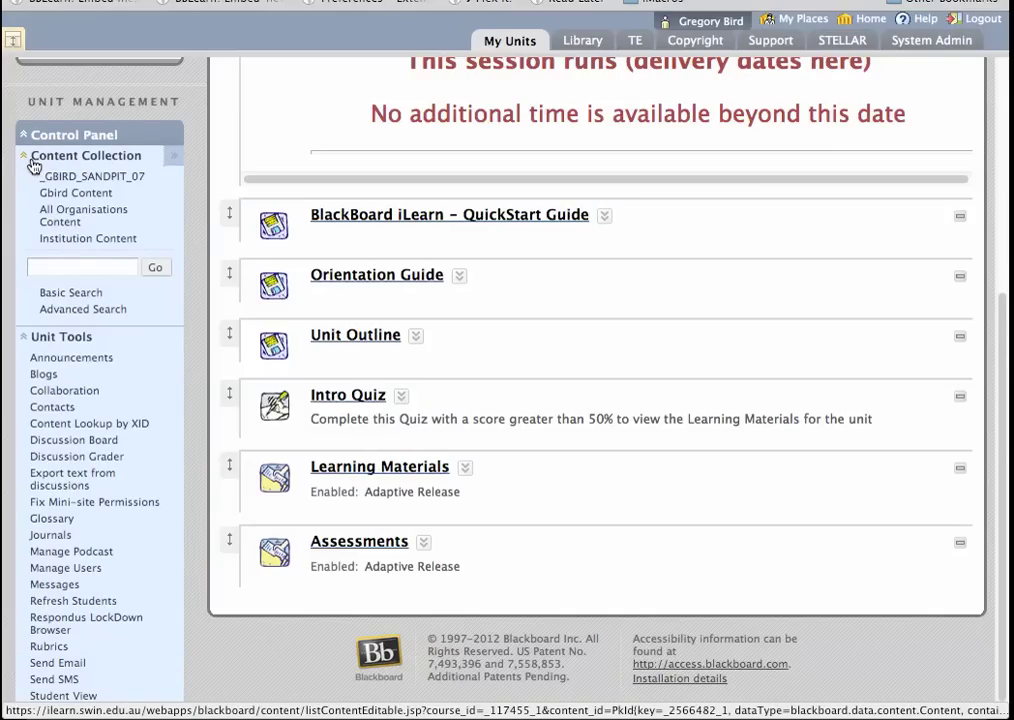
pyautogui.click(31, 158)
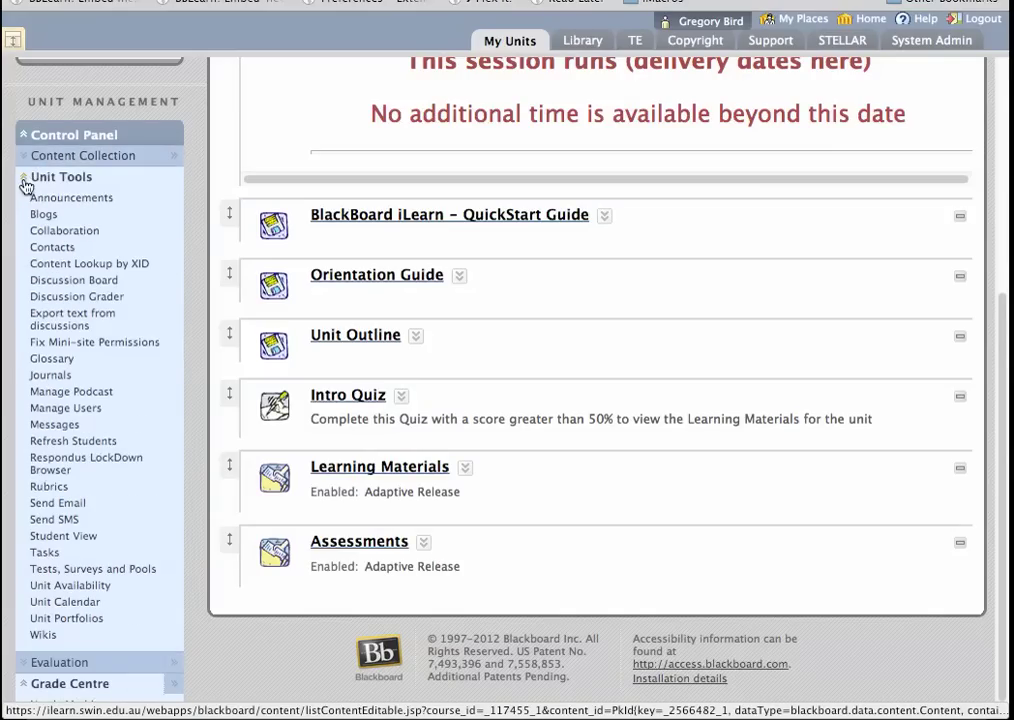
pyautogui.click(25, 180)
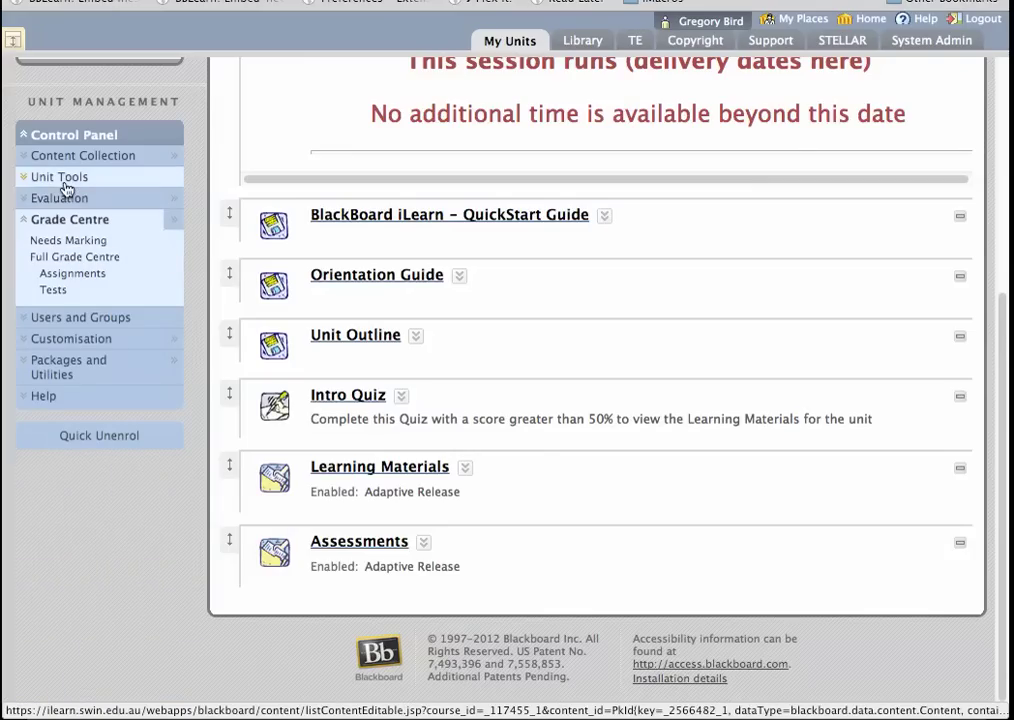
pyautogui.click(64, 185)
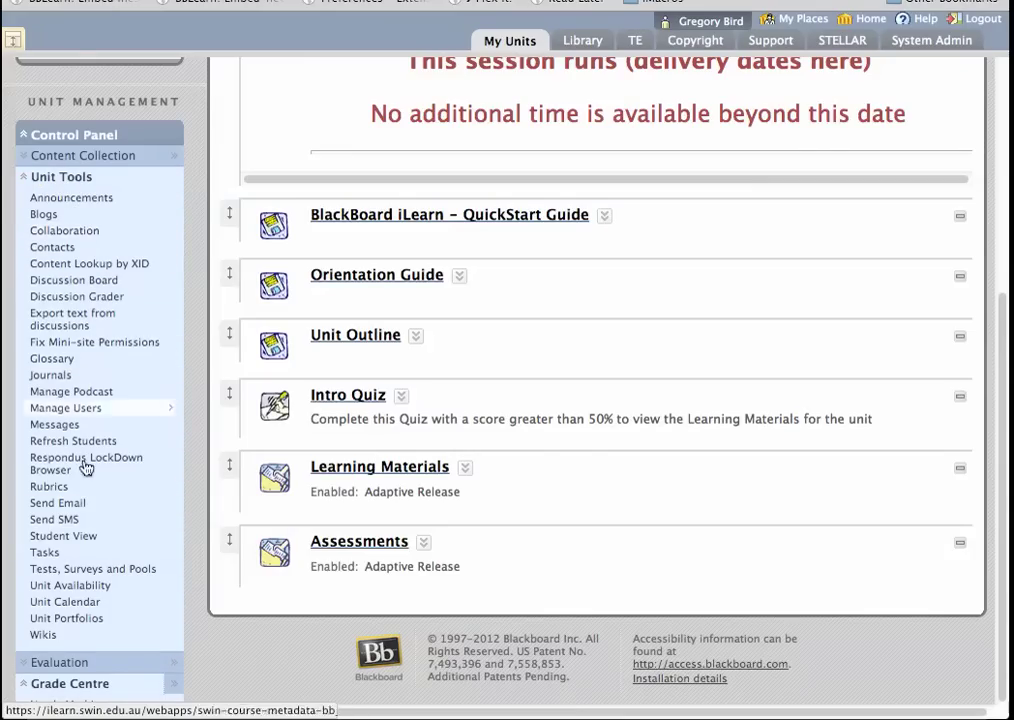
pyautogui.click(82, 538)
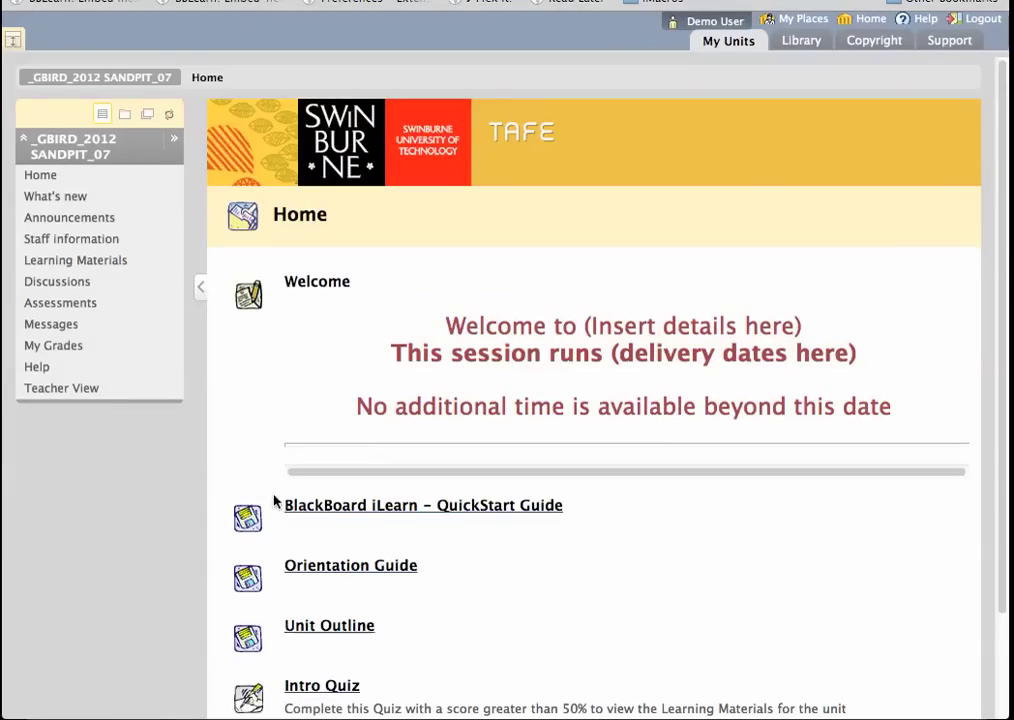
# Step: Begin the Intro Quiz, answer Canberra and mark Echidna as a monotreme
pyautogui.scroll(-3, 406, 506)
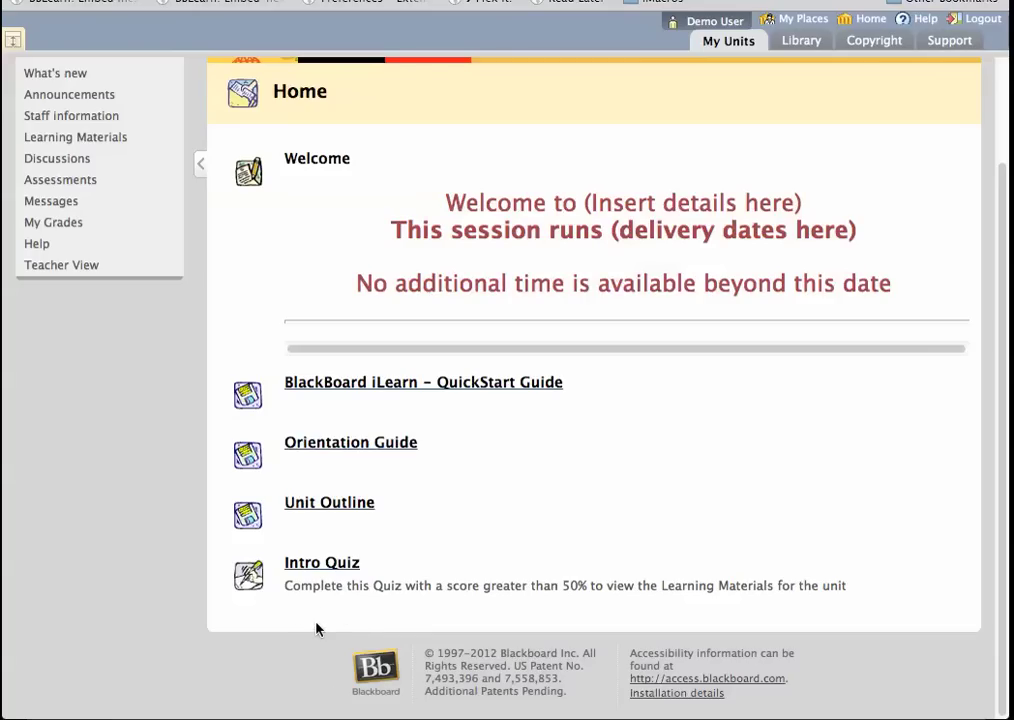
pyautogui.click(310, 571)
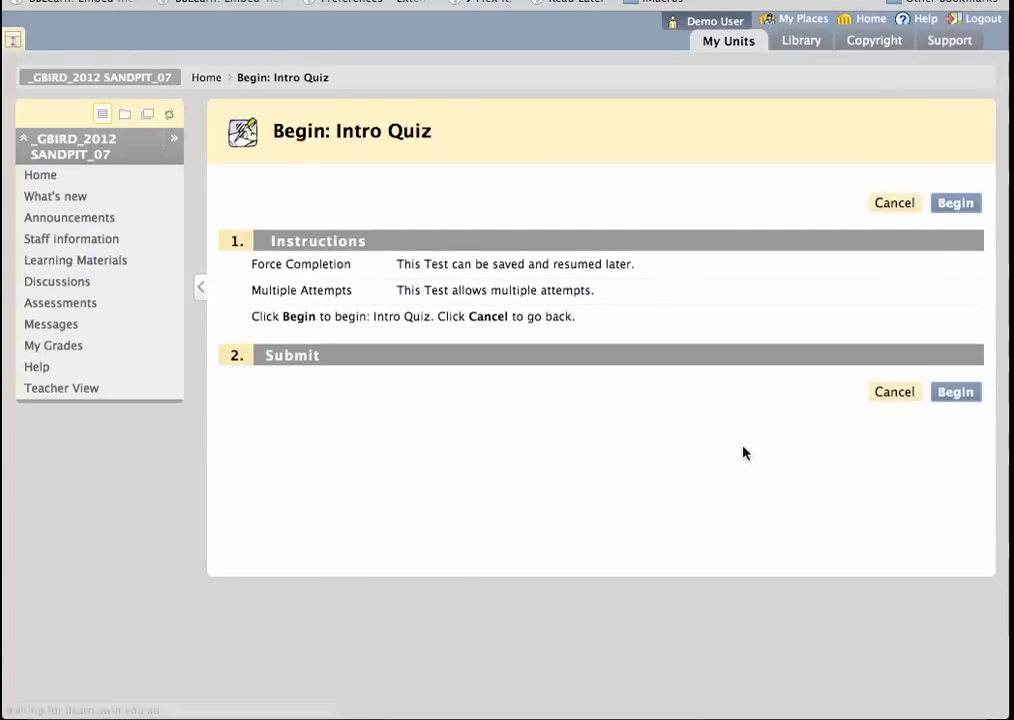
pyautogui.click(955, 392)
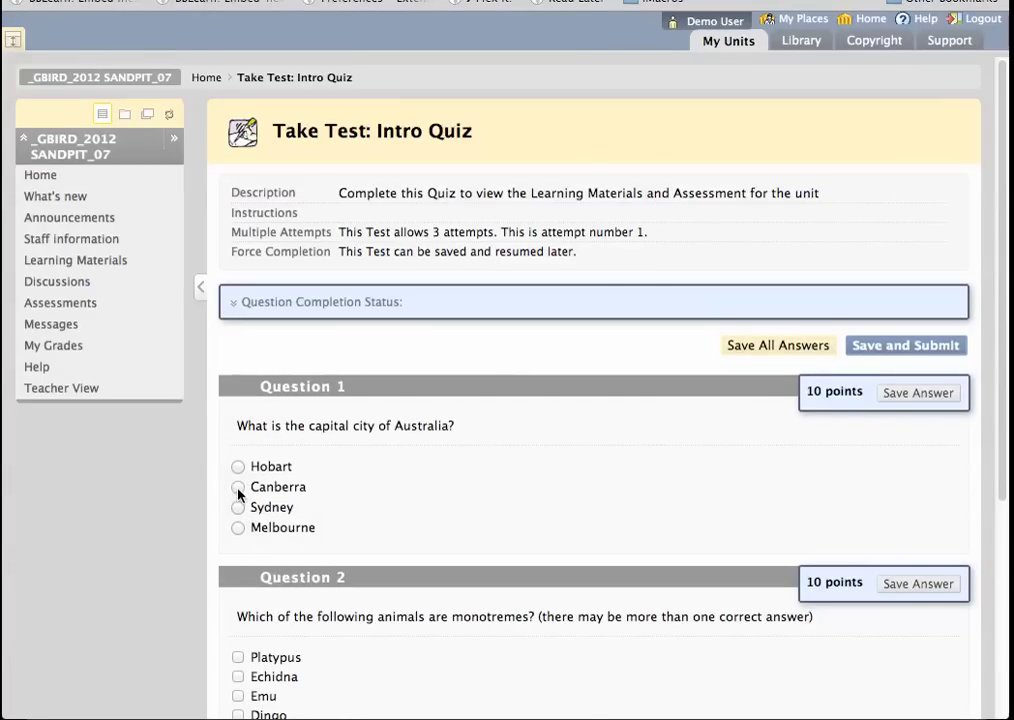
pyautogui.click(238, 488)
pyautogui.scroll(-5, 545, 525)
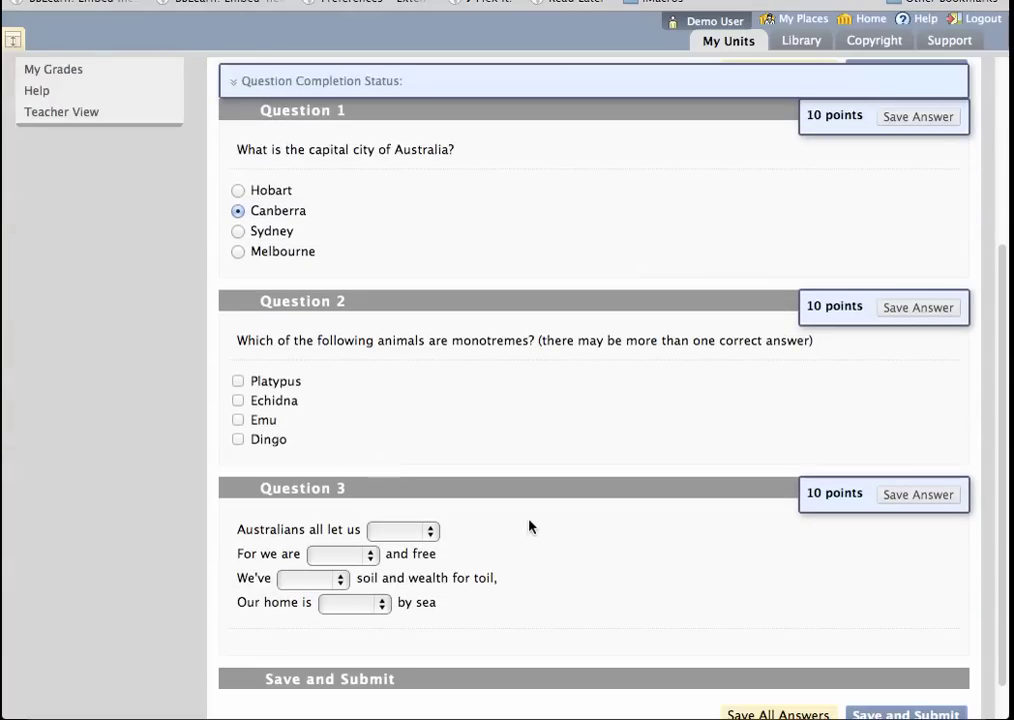
pyautogui.click(238, 401)
# Step: Fill the anthem blanks with rejoice, young, golden and girt, then submit the quiz
pyautogui.scroll(-1, 398, 475)
pyautogui.click(402, 484)
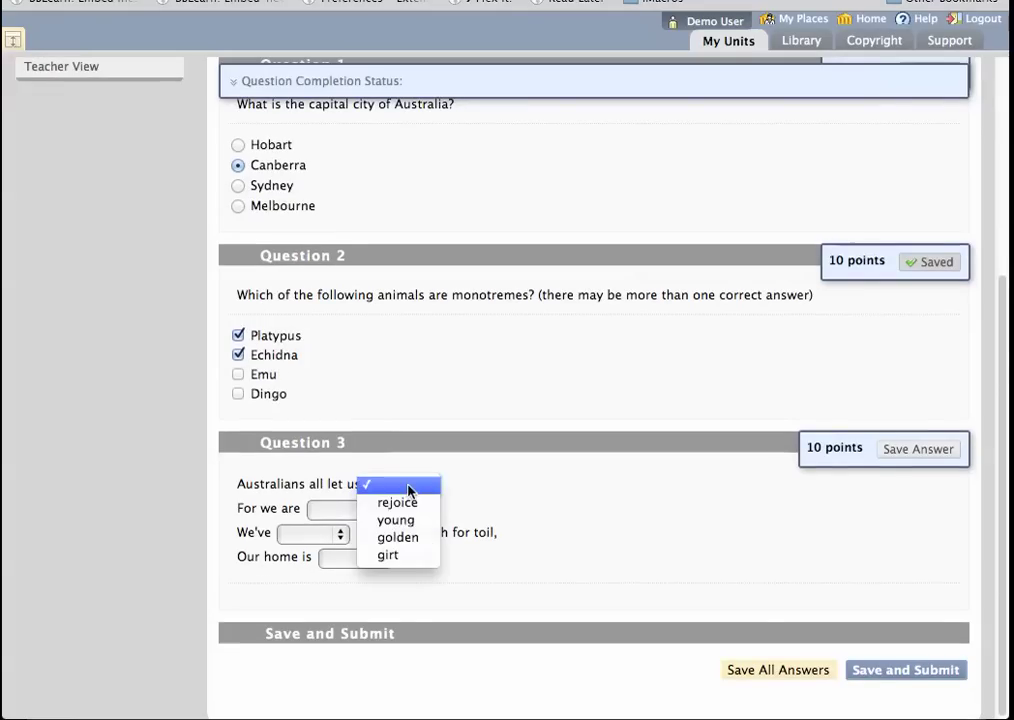
pyautogui.click(405, 500)
pyautogui.click(351, 512)
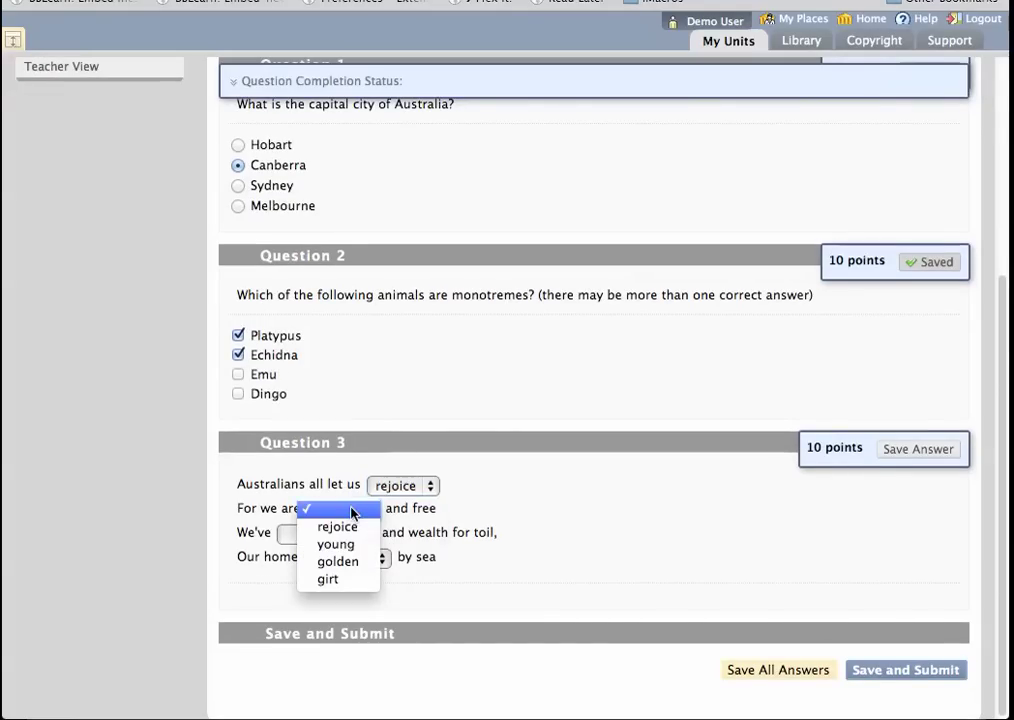
pyautogui.click(327, 543)
pyautogui.click(325, 543)
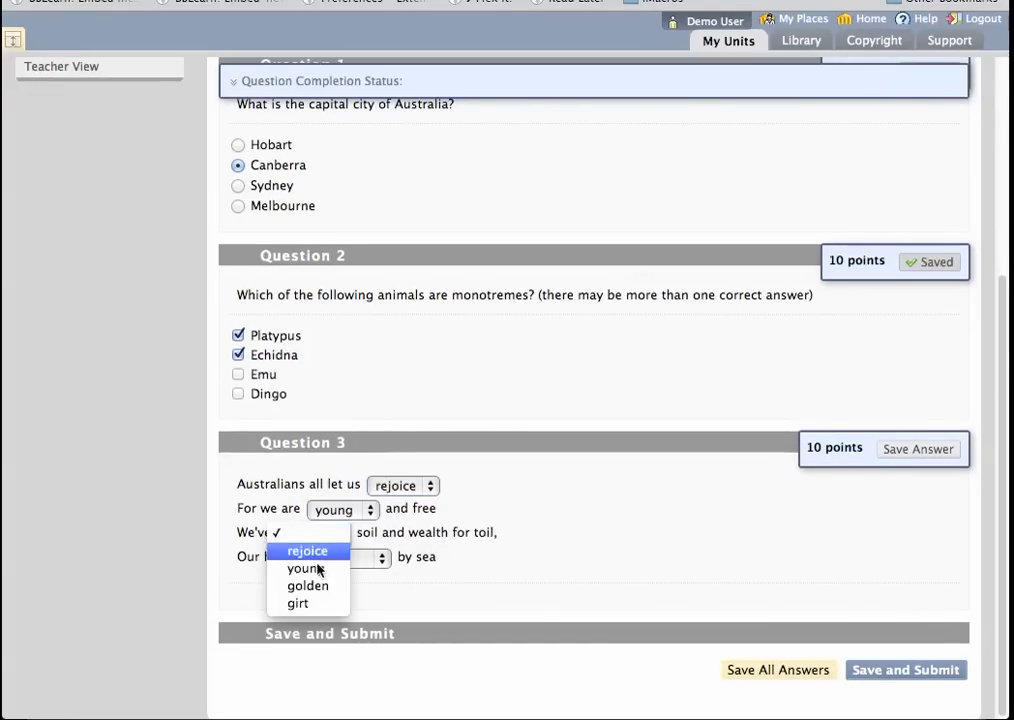
pyautogui.click(312, 586)
pyautogui.click(360, 560)
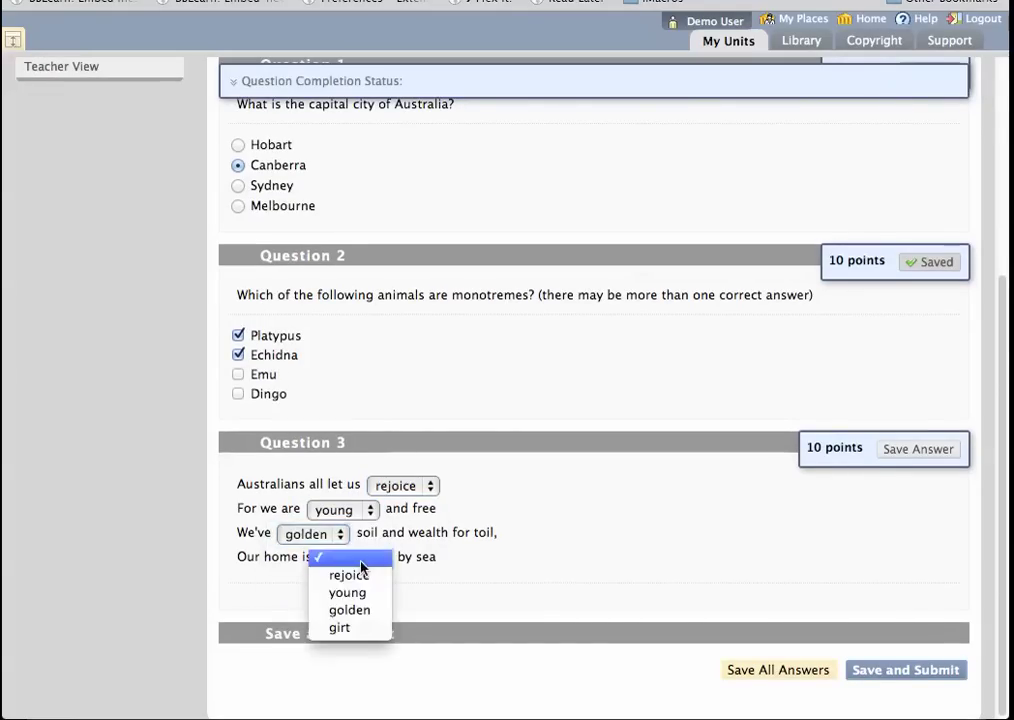
pyautogui.click(341, 628)
pyautogui.click(890, 672)
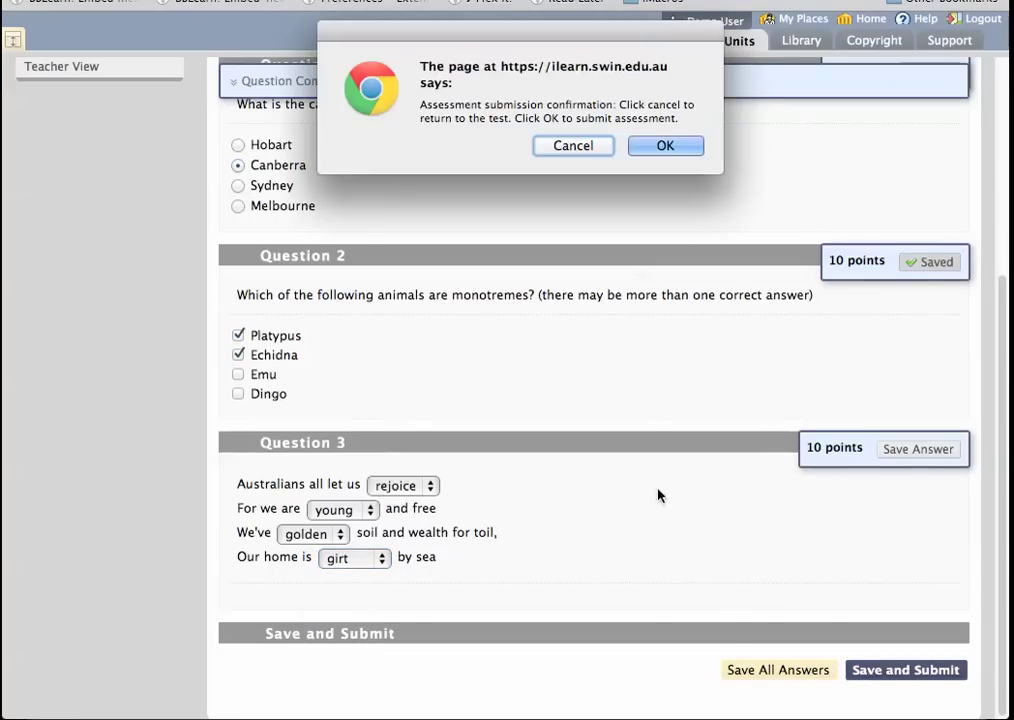
pyautogui.click(662, 146)
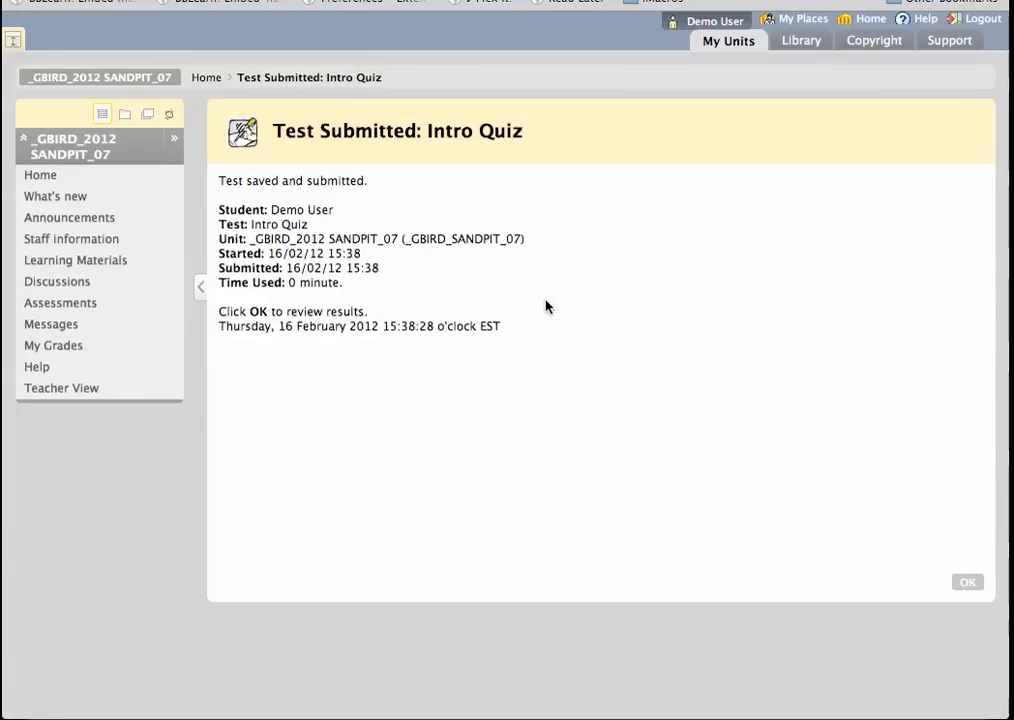
# Step: Check the 30/30 result, then confirm Learning Materials and Assessments appear on Home before switching to Keynote
pyautogui.click(967, 583)
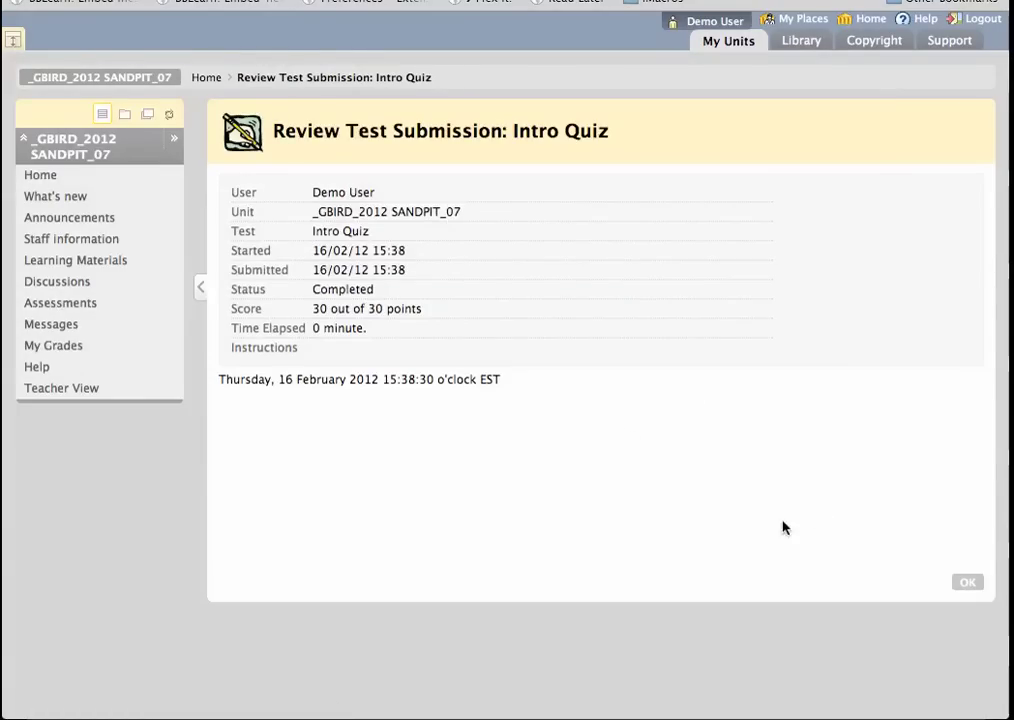
pyautogui.click(965, 586)
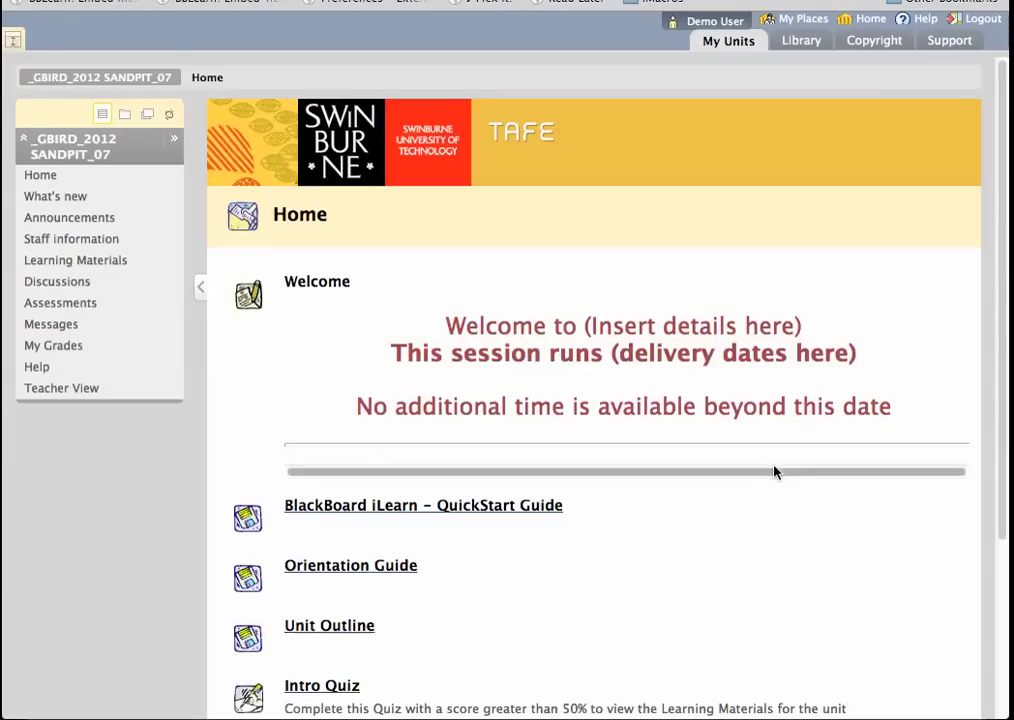
pyautogui.scroll(-2, 792, 474)
pyautogui.scroll(-4, 792, 474)
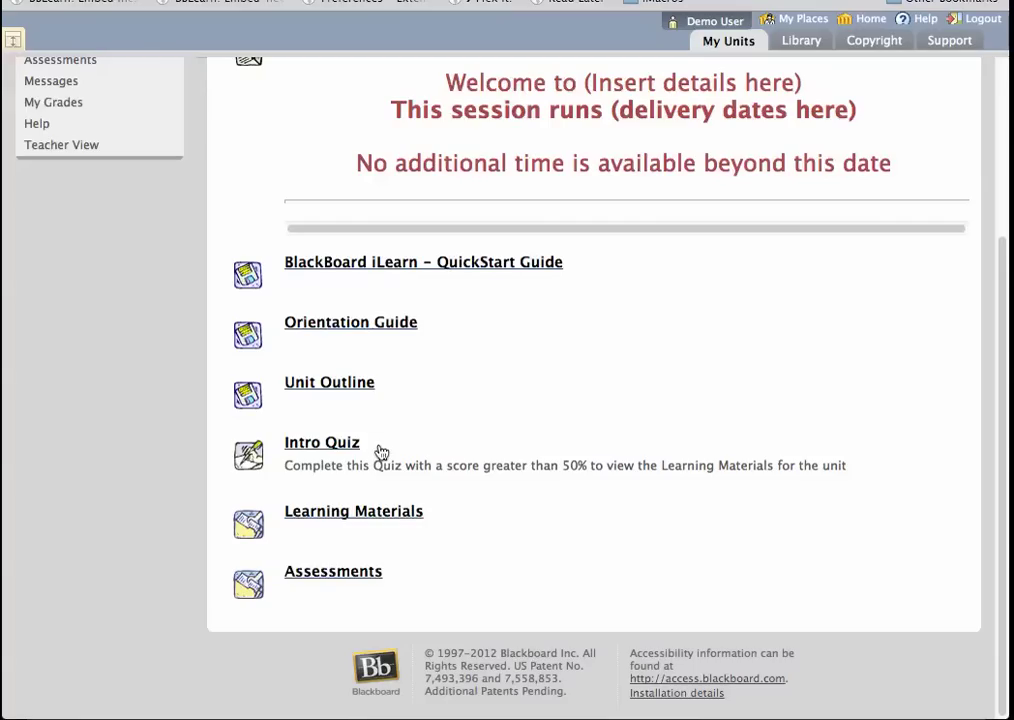
pyautogui.press('super+Tab')
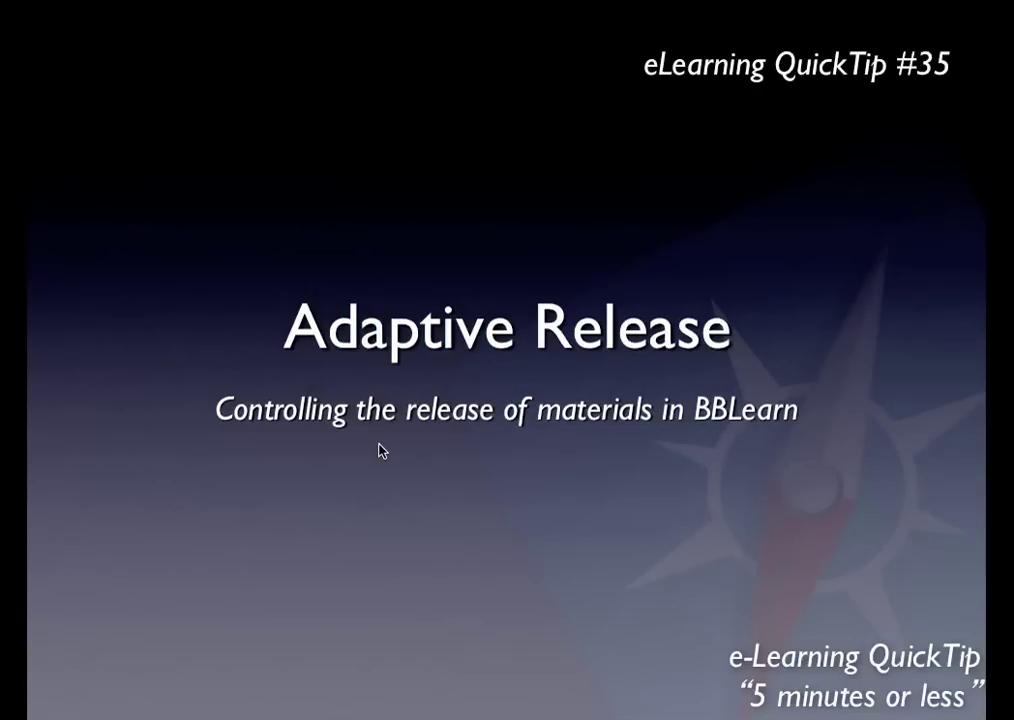
# Step: Step through the slides and settle on the Hurdle Based slide
pyautogui.press('Right')
pyautogui.press('Right')
pyautogui.press('Right')
pyautogui.press('Left')
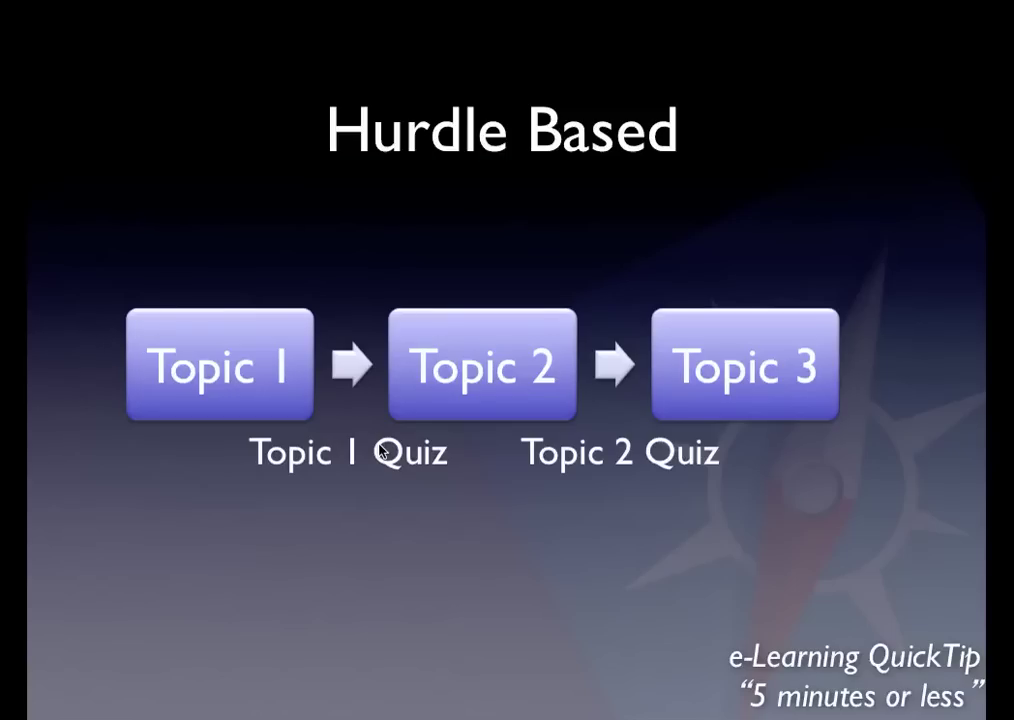